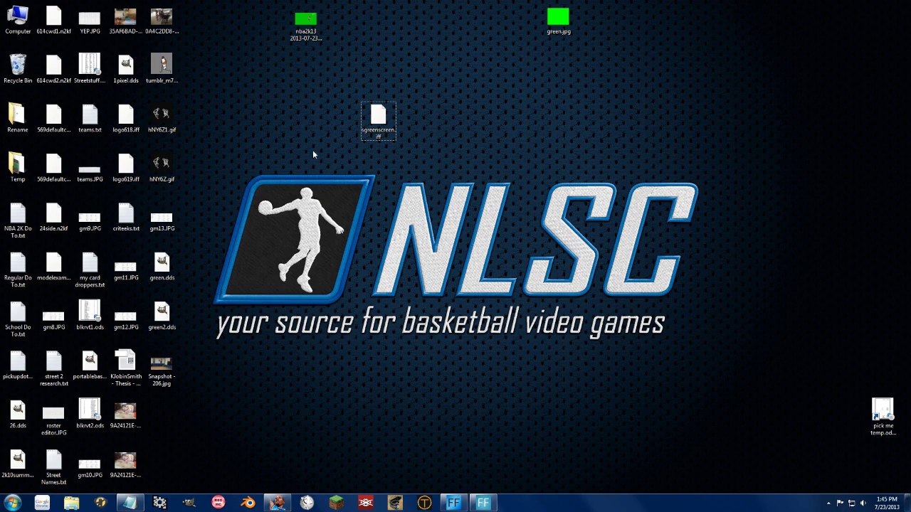
left_click(394, 126)
left_click(390, 200)
left_click(375, 109)
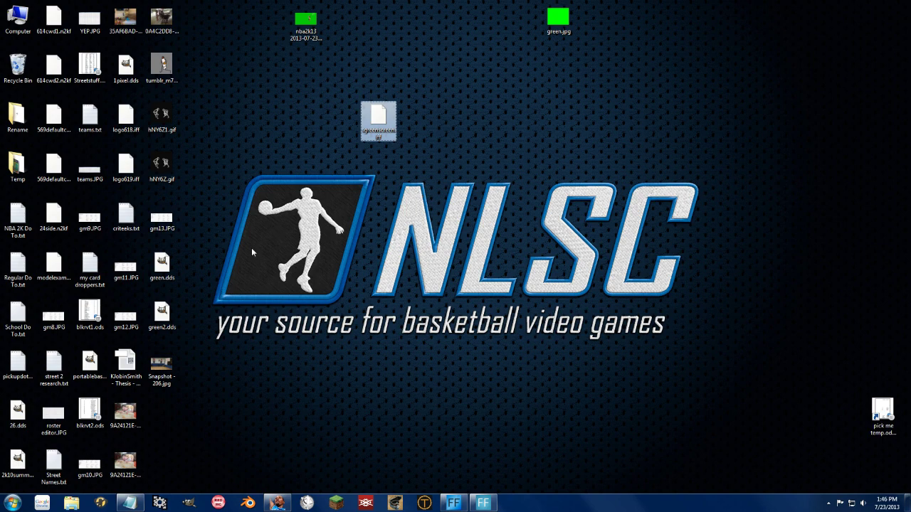
Open the NBA 2K13 game folder, place its window beside the desktop files and go to the files starting with s.
right_click(72, 503)
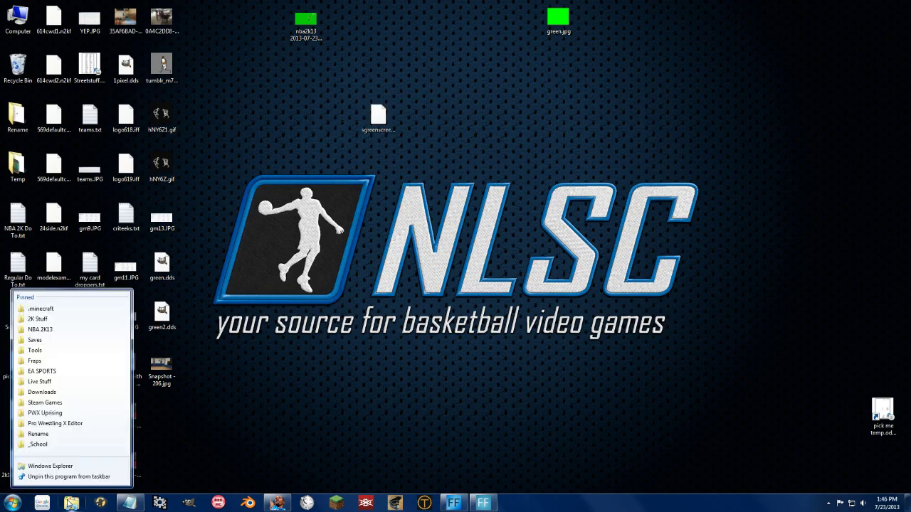
left_click(42, 330)
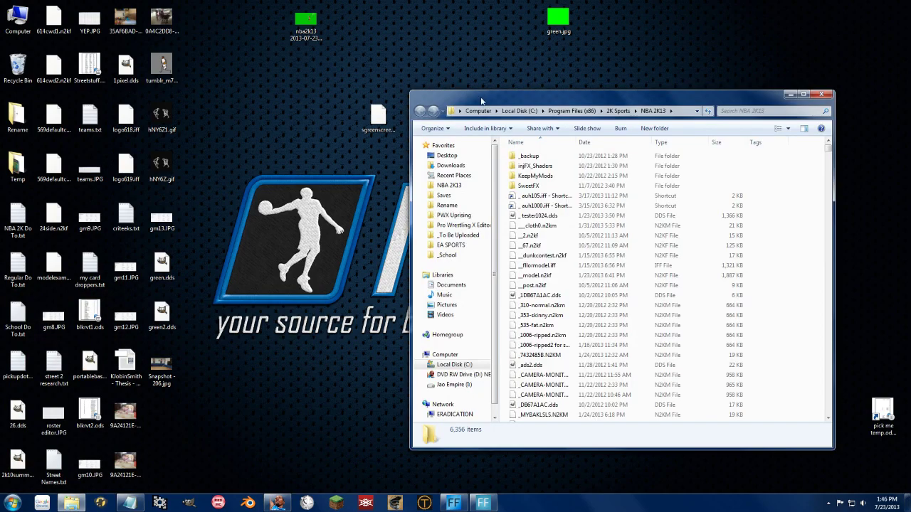
left_click_drag(426, 93, 497, 88)
left_click(669, 281)
key("s")
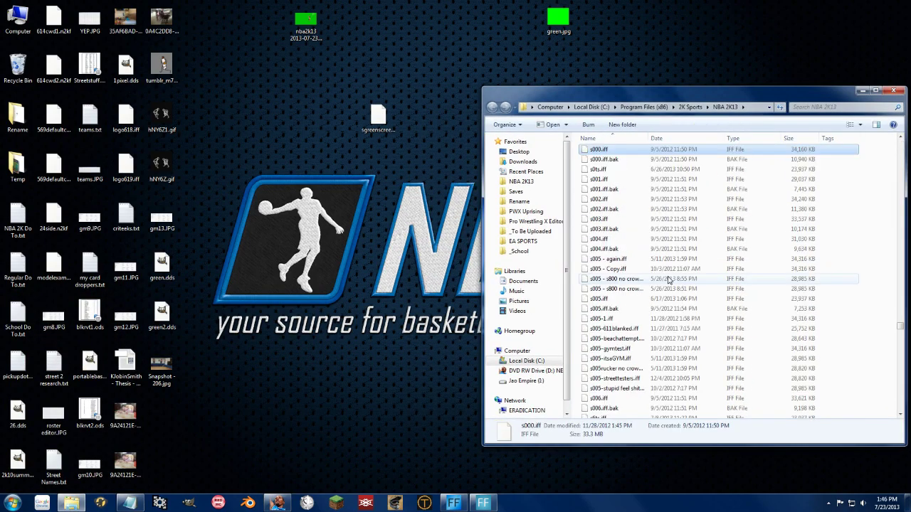
scroll(625, 230, "down", 8)
scroll(626, 242, "up", 8)
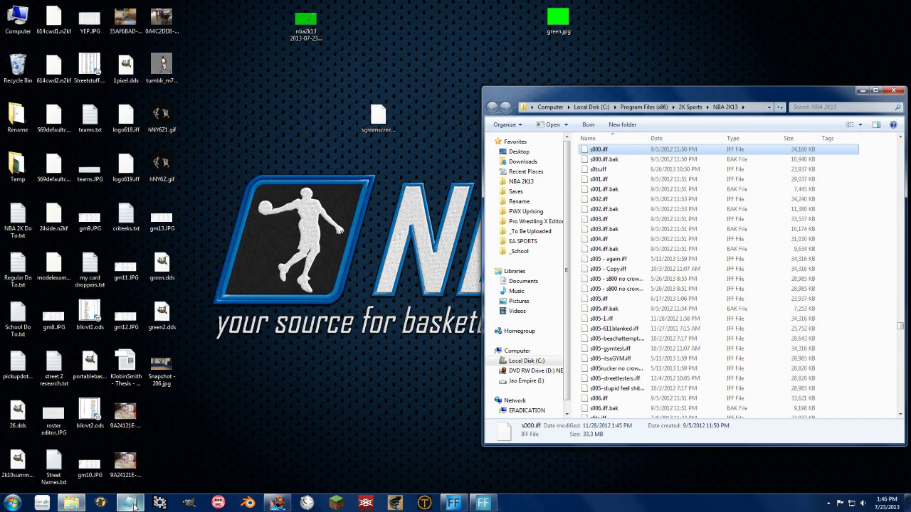
Open 2K12 IDs.txt and look up the Boston Celtics' team ID in the NBA Teams list.
right_click(129, 503)
left_click(100, 433)
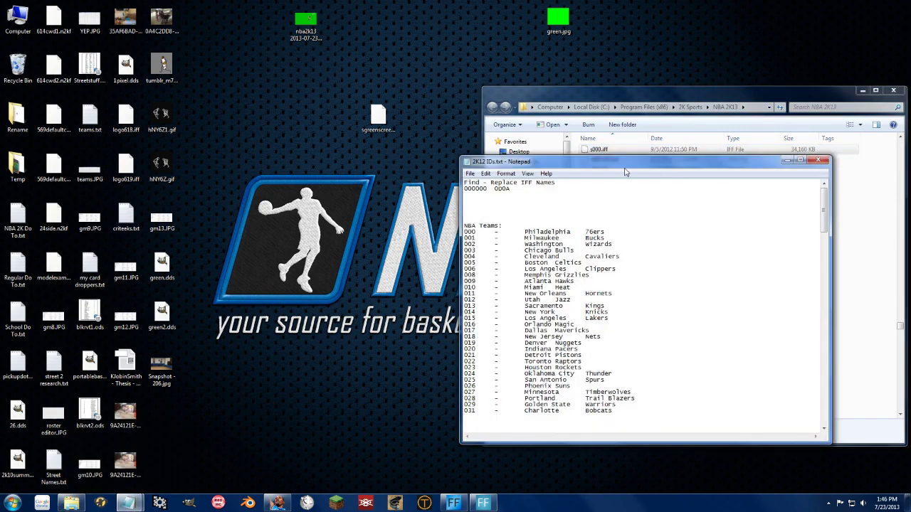
left_click_drag(624, 168, 301, 151)
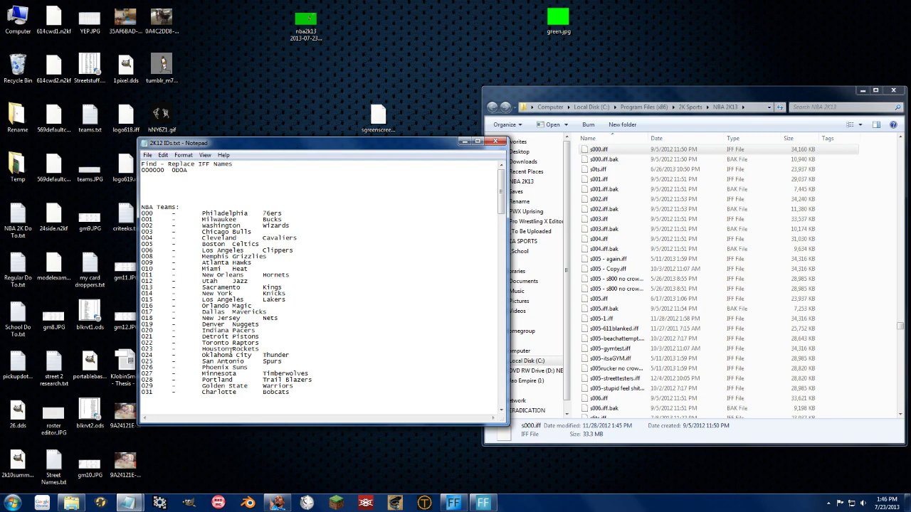
left_click_drag(213, 394, 199, 225)
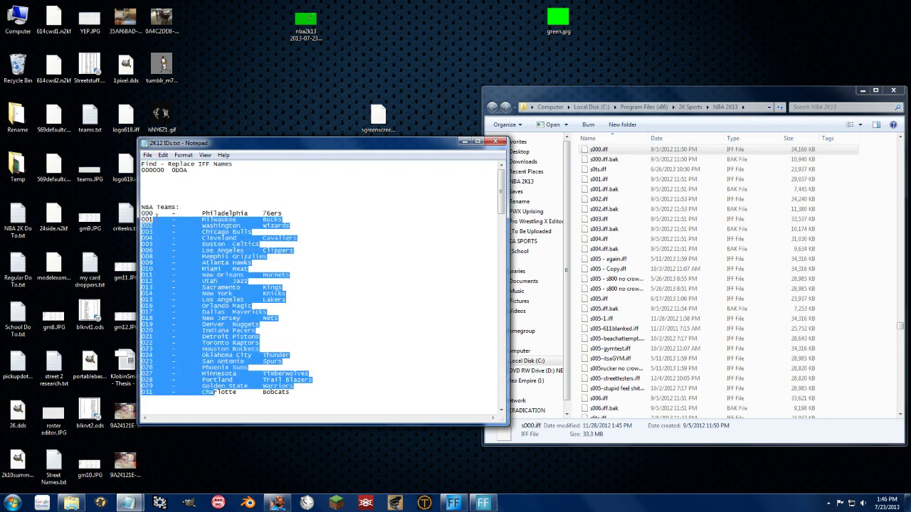
left_click(213, 263)
left_click_drag(272, 246, 328, 236)
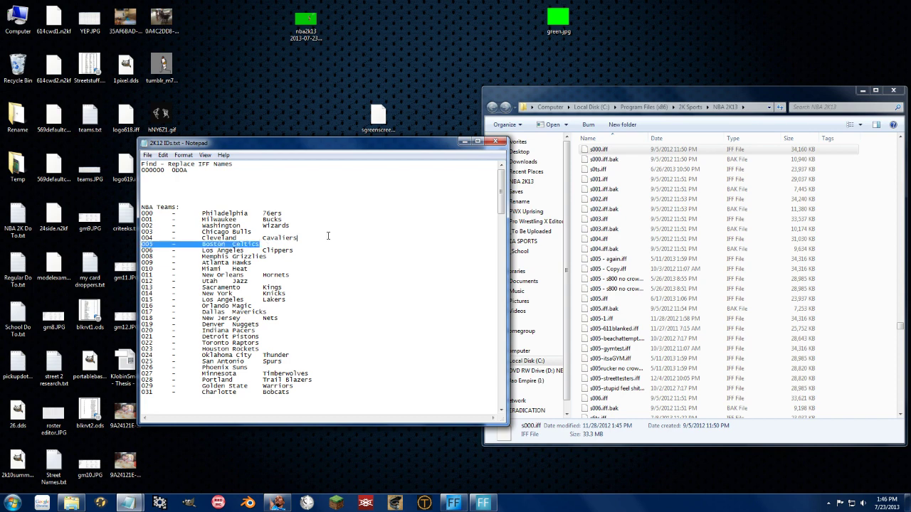
Back up s005.iff by duplicating it within the NBA 2K13 folder.
left_click(669, 249)
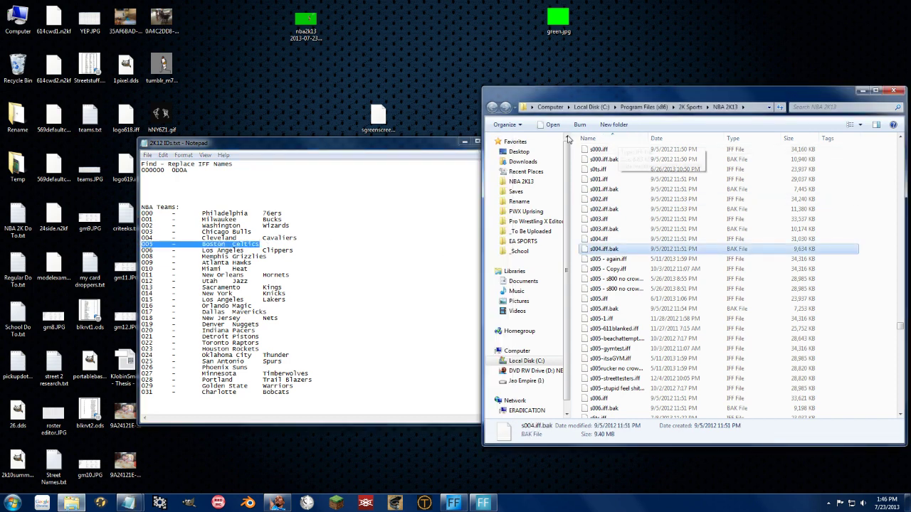
left_click(606, 289)
left_click(603, 299)
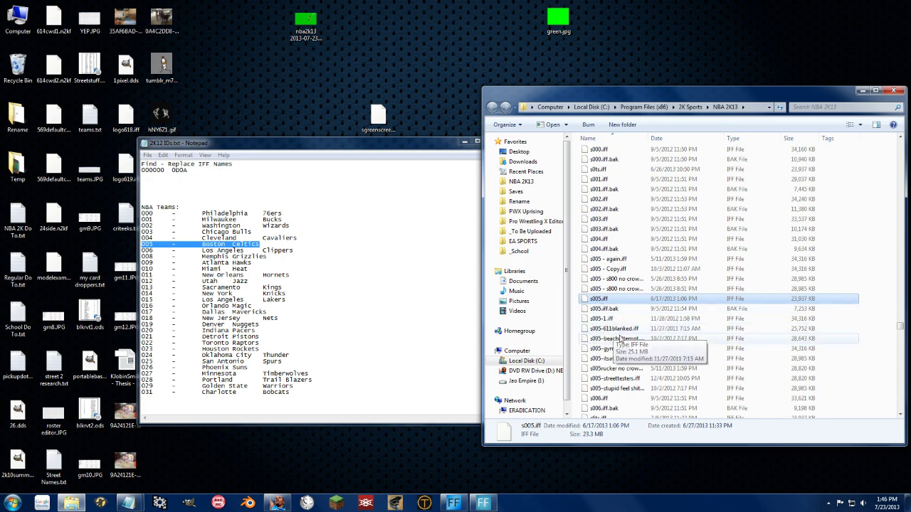
key("ctrl+c")
key("ctrl+v")
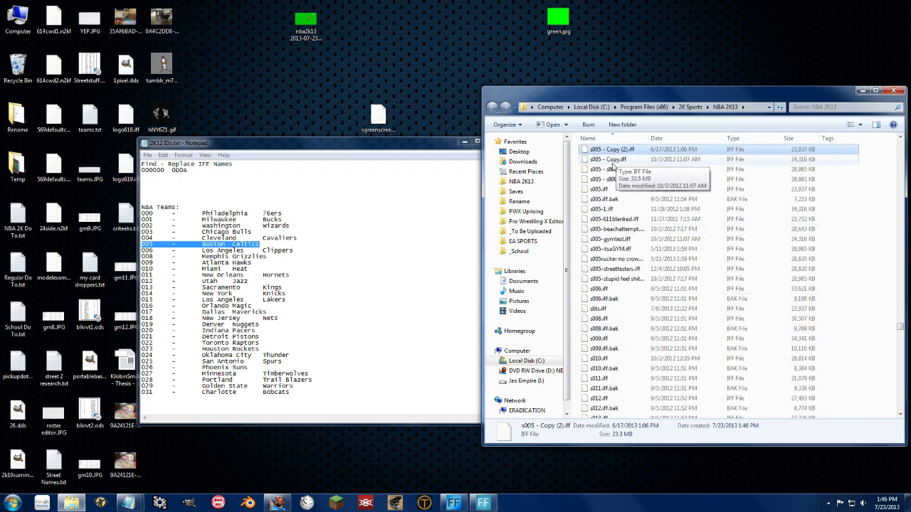
Rename the desktop green screen file to s005.iff and move it into the NBA 2K13 folder, replacing the existing file.
left_click(395, 131)
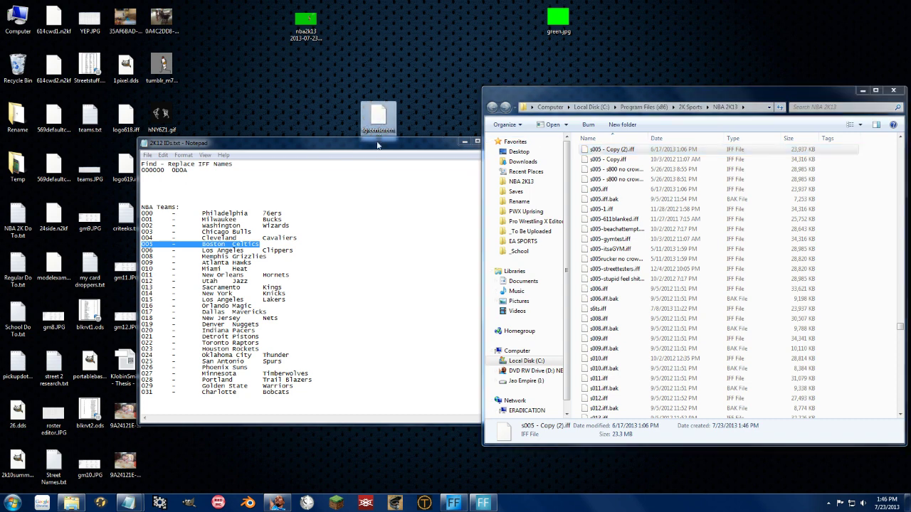
left_click_drag(384, 125, 384, 81)
left_click(378, 84)
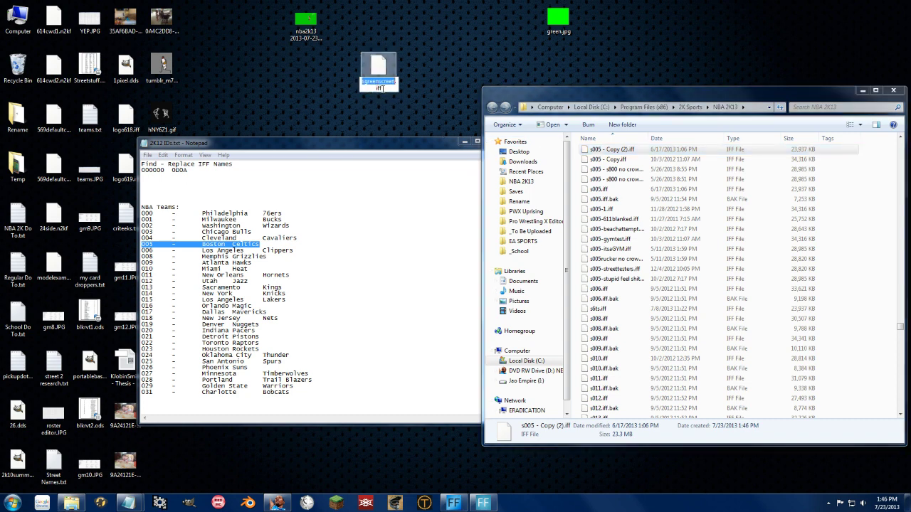
type("s005")
key("Return")
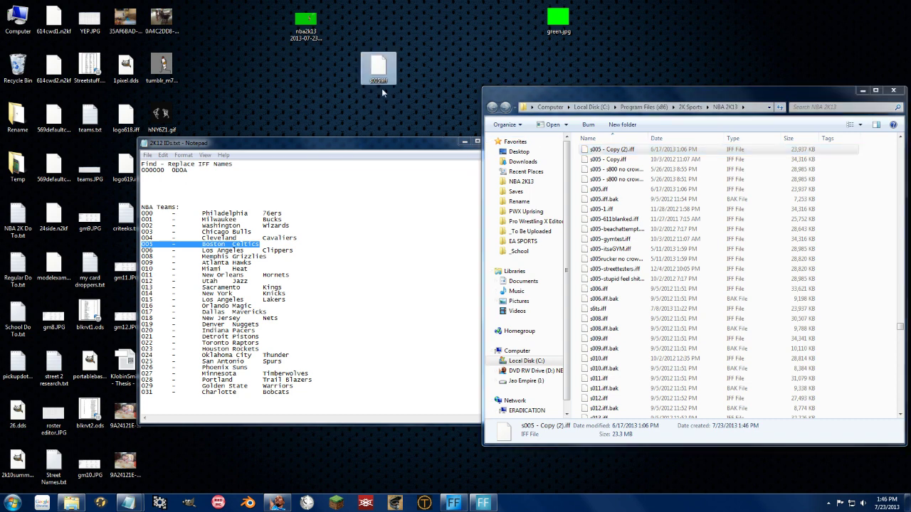
left_click_drag(378, 75, 647, 129)
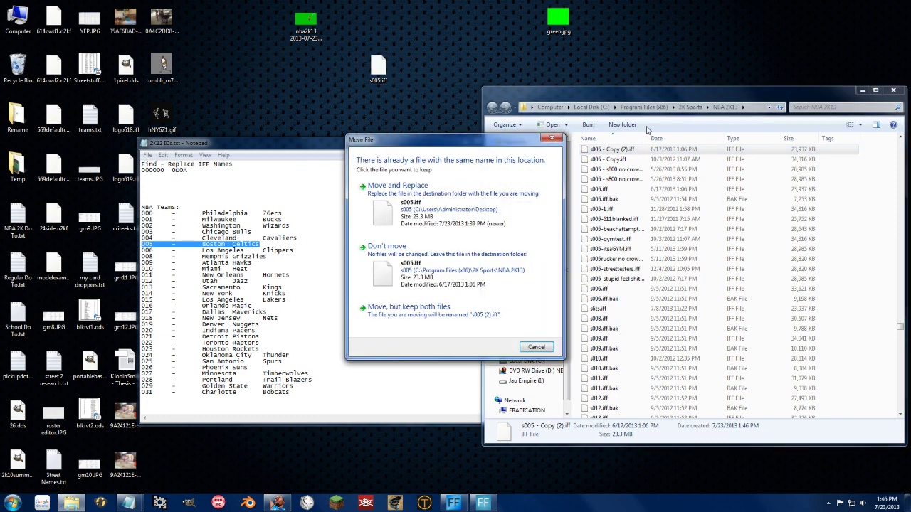
left_click(419, 206)
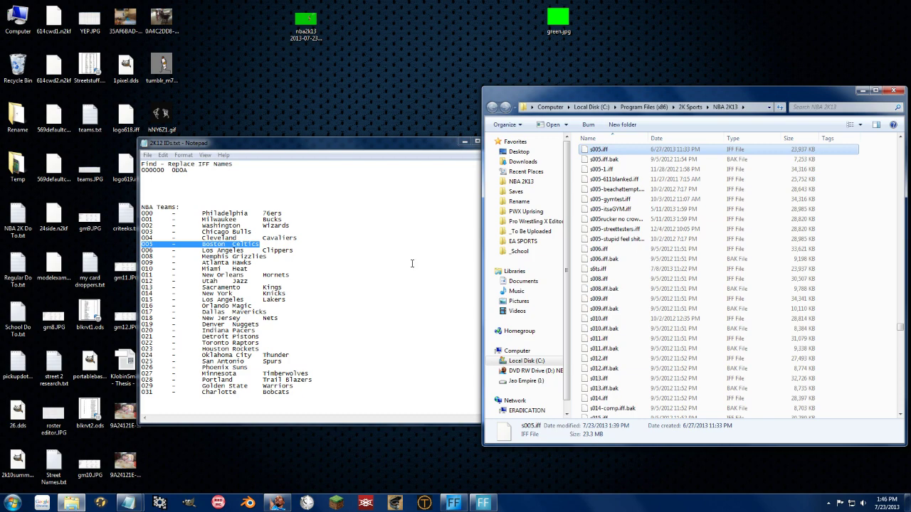
Switch to NBA 2K13, quit the running Blacktop game without saving and exit Blacktop mode.
left_click(278, 503)
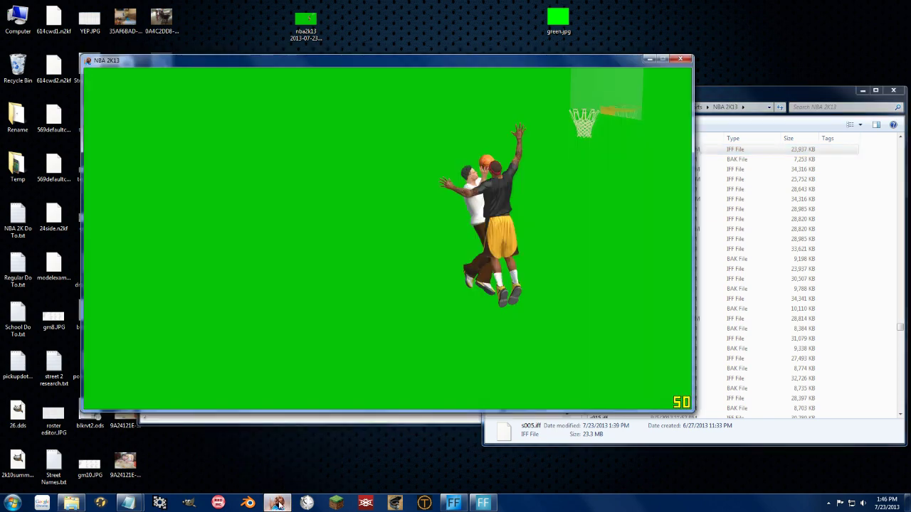
key("Up")
key("Return")
key("Return")
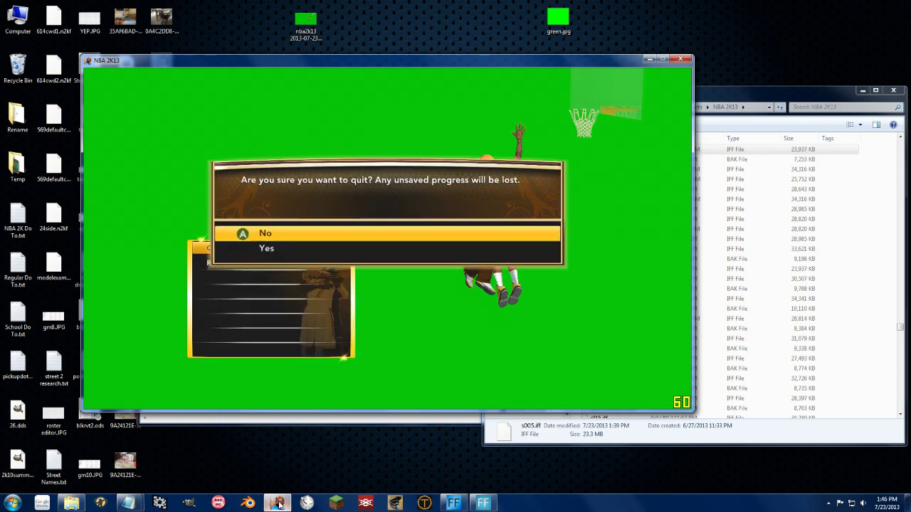
key("Down")
key("Return")
key("Up")
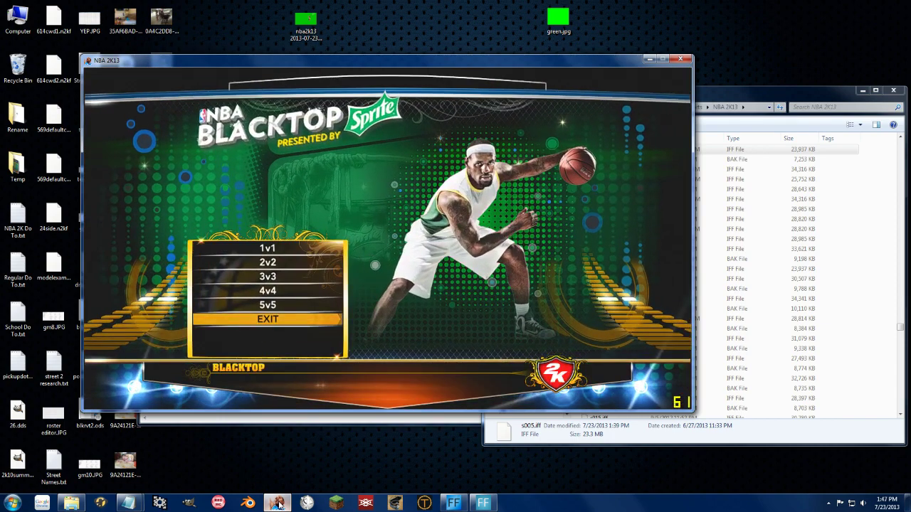
key("Return")
Load the roster "zCurrent Base" through the game's options.
key("Escape")
key("Up")
key("Up")
key("Return")
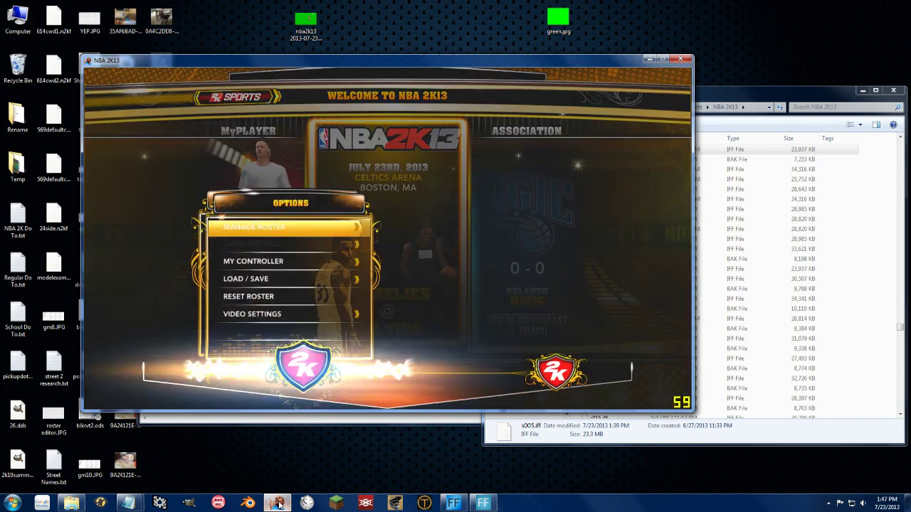
key("Down")
key("Down")
key("Down")
key("Return")
key("Return")
key("Down")
key("Return")
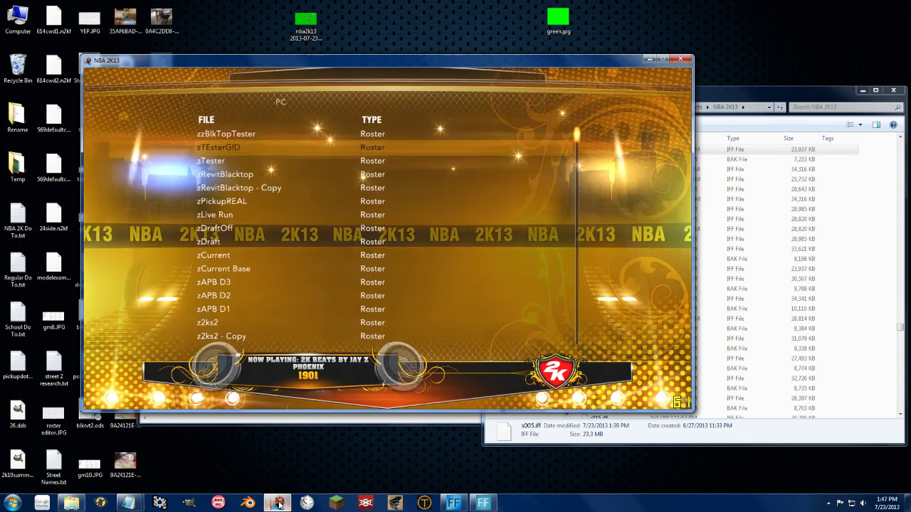
key("Down")
key("Down")
key("Down")
key("Down")
key("Return")
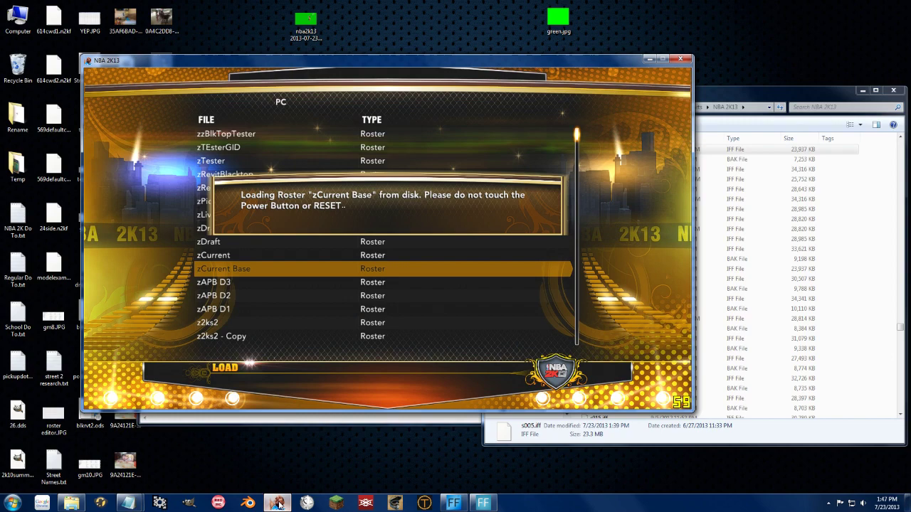
Return to the home screen and start the featured Boston Celtics home game at Celtics Arena.
key("Escape")
key("Return")
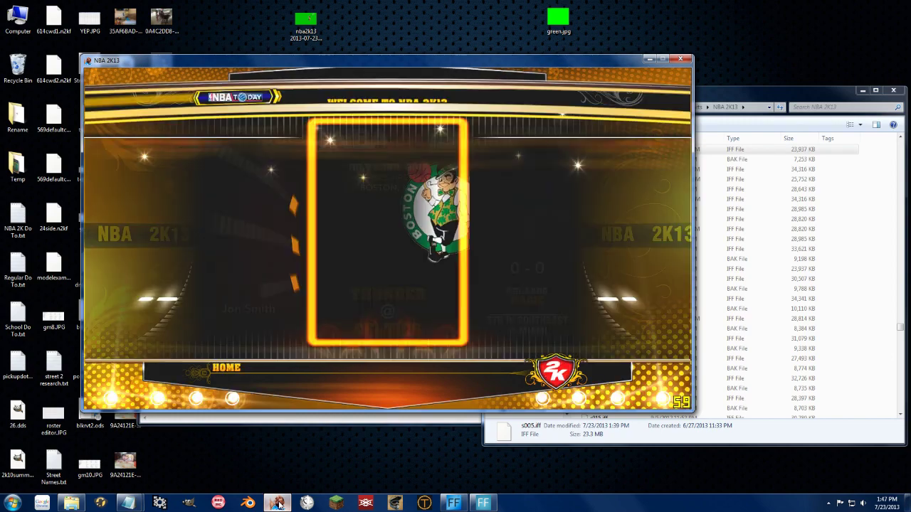
key("Return")
key("Return")
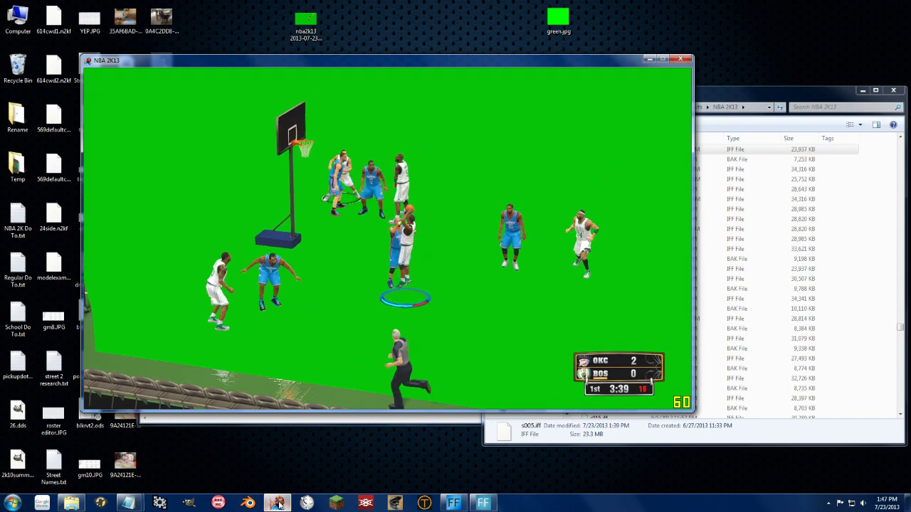
Pause the Thunder at Celtics game and quit it without saving.
key("Escape")
key("Up")
key("Return")
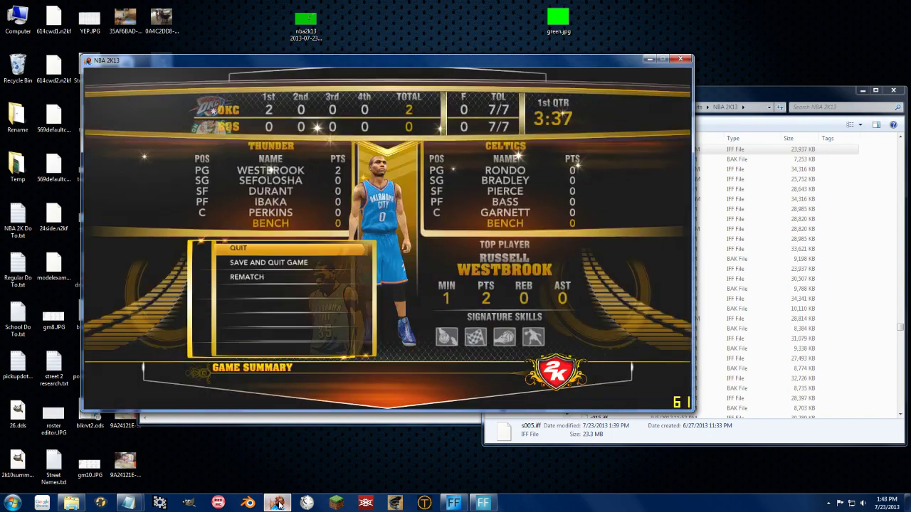
key("Return")
key("Down")
key("Return")
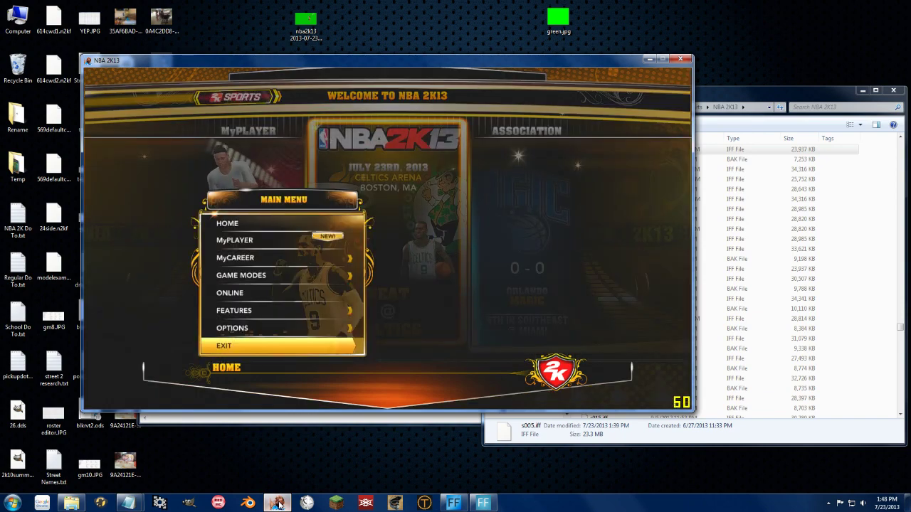
Minimize the NBA 2K13 window and close the team ID text file.
key("Up")
key("Up")
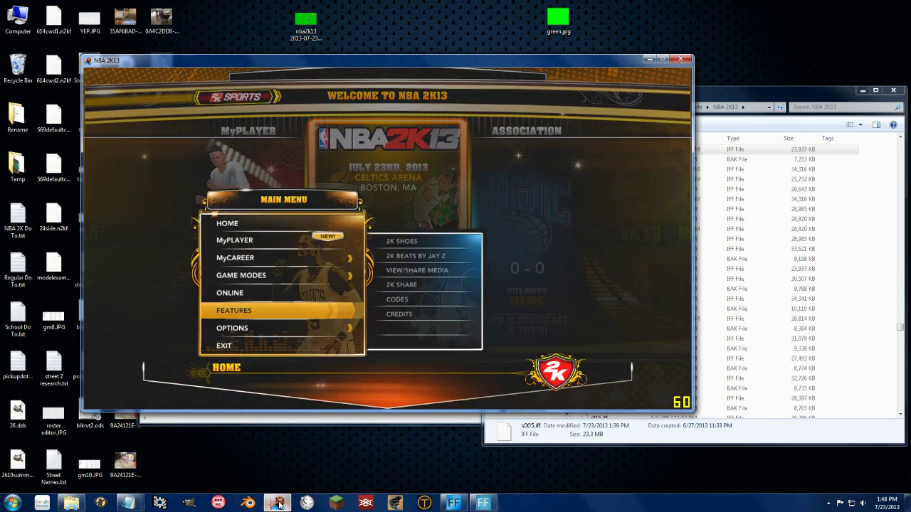
left_click(649, 59)
left_click(398, 160)
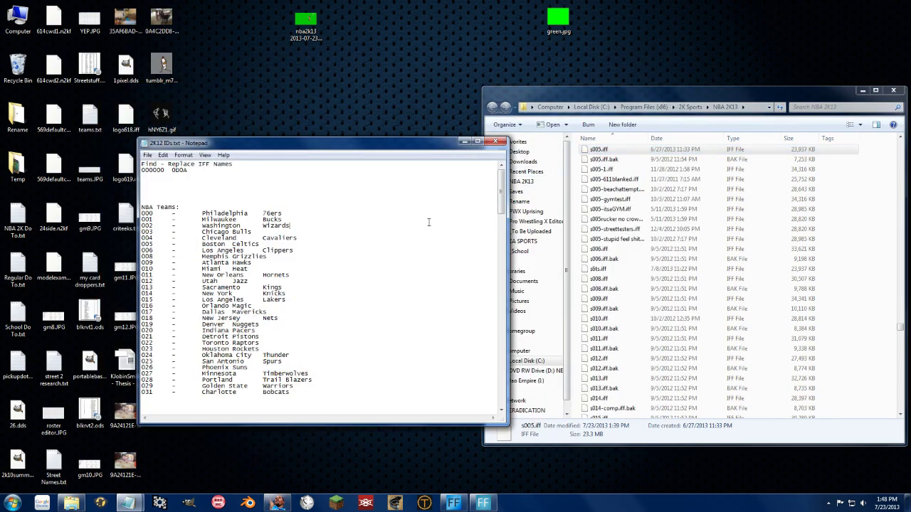
left_click(494, 142)
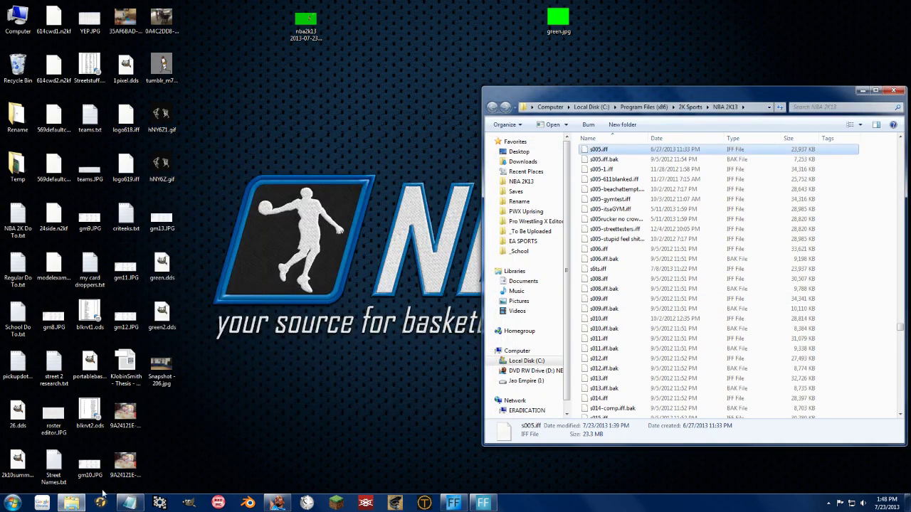
Open the 2K Stuff Tools folder and launch _Mod Tool 2K12 with game version 2012.
right_click(70, 502)
left_click(63, 344)
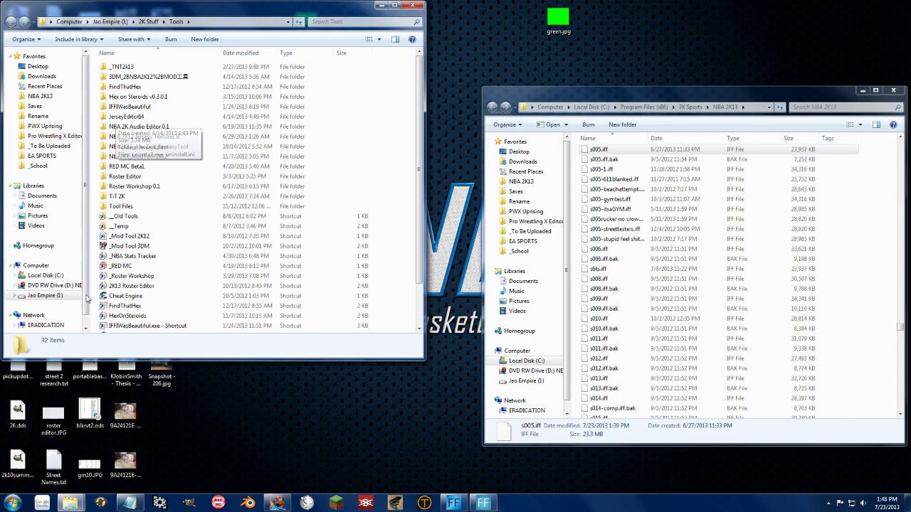
double_click(123, 239)
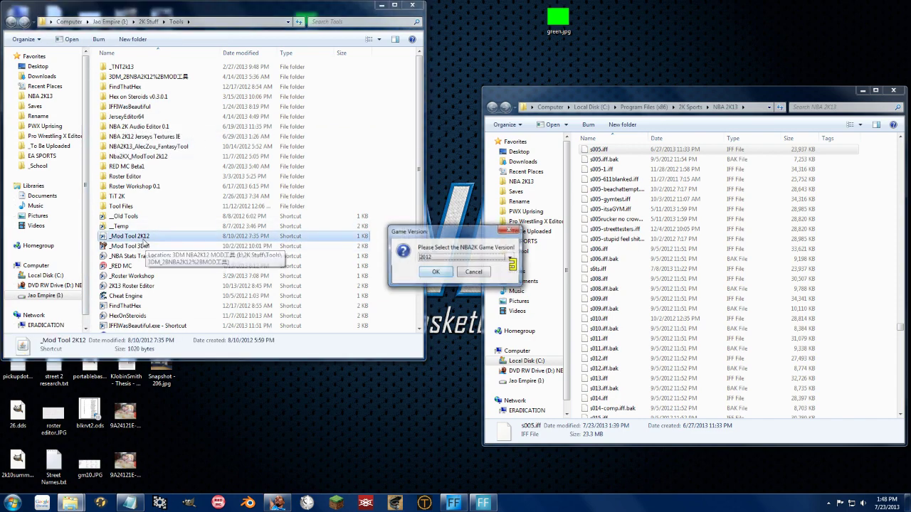
left_click(445, 276)
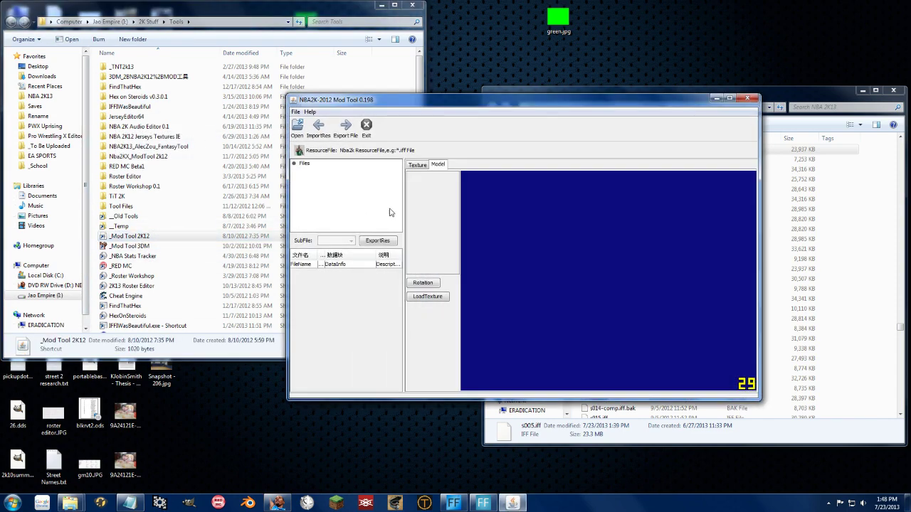
Open s005.iff from the NBA 2K13 folder in the Mod Tool.
left_click(297, 130)
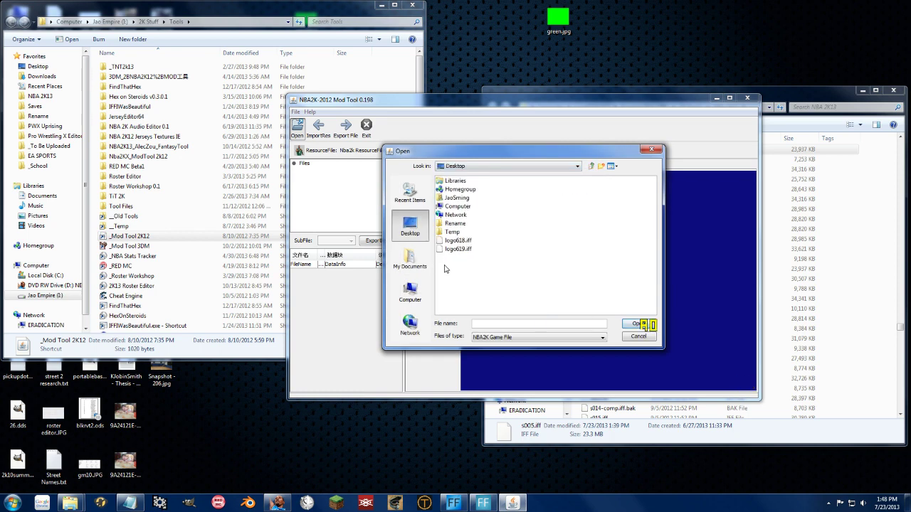
left_click(410, 262)
left_click_drag(524, 314, 626, 303)
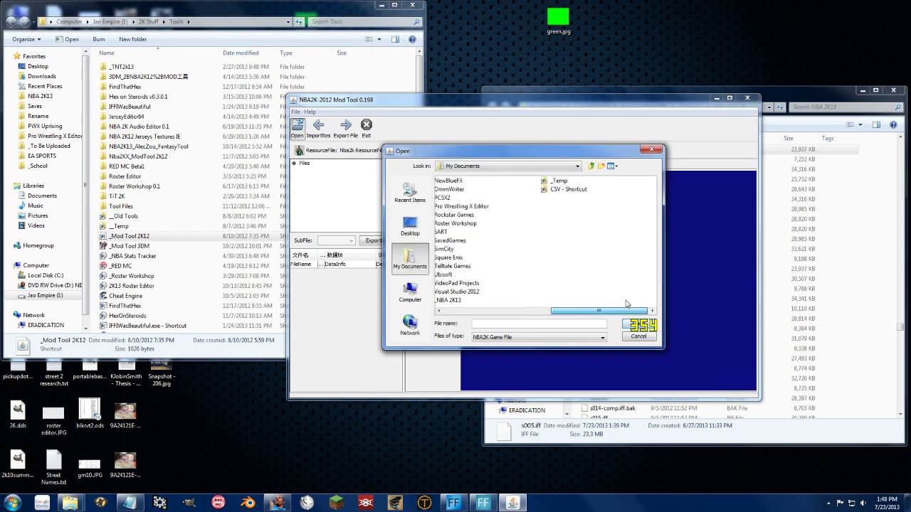
double_click(448, 300)
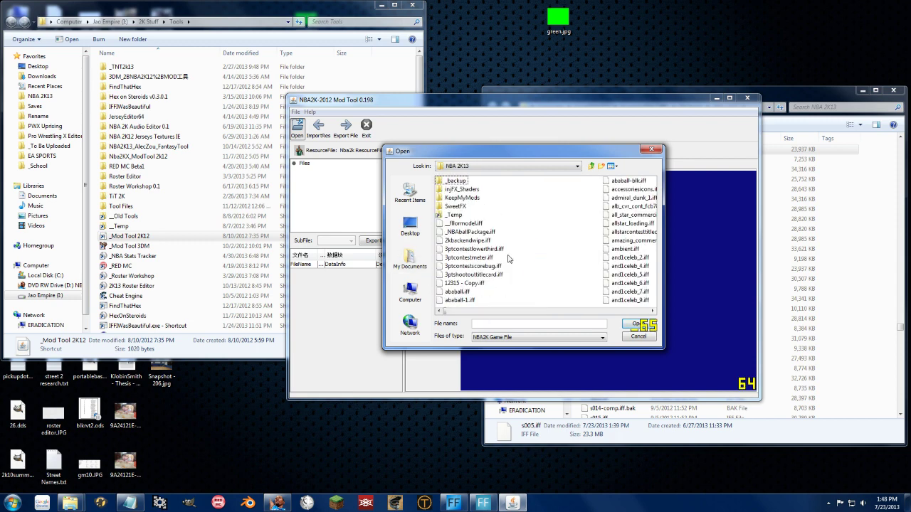
key("s")
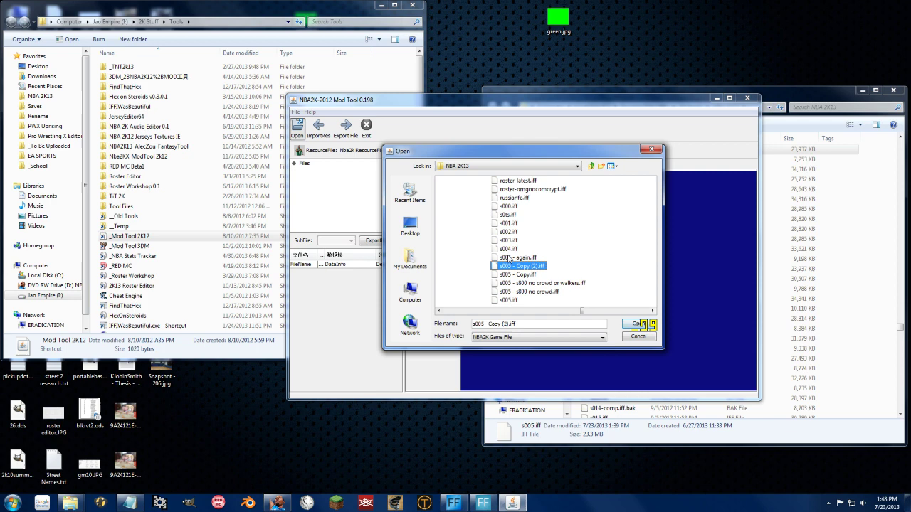
key("Return")
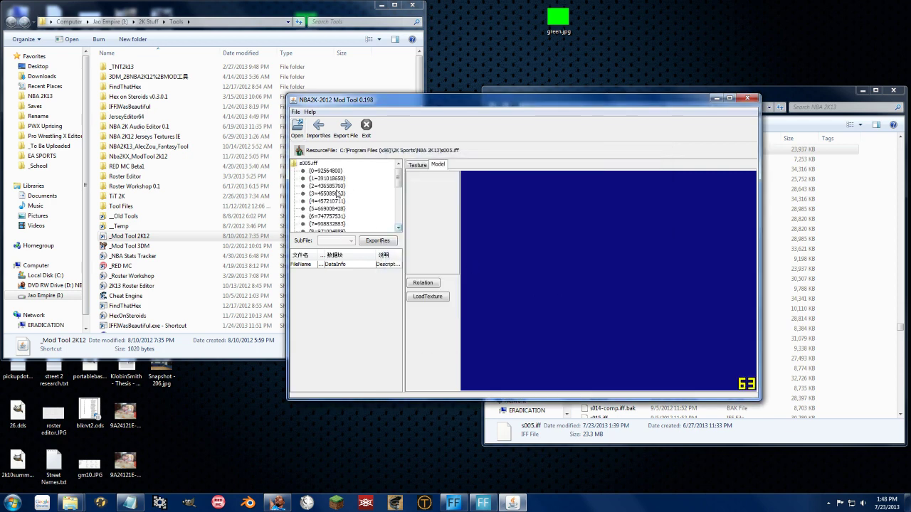
left_click(336, 209)
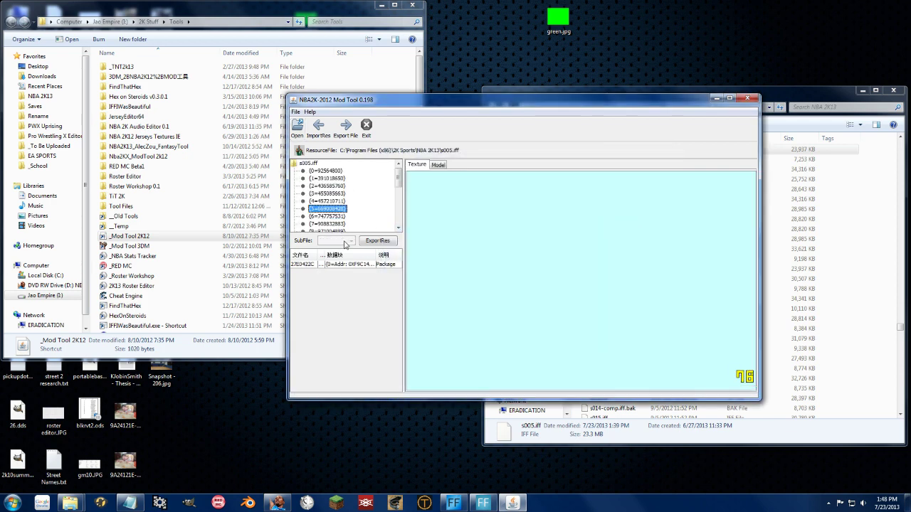
key("Down")
key("Down")
key("Down")
key("Down")
key("Down")
key("Down")
key("Down")
key("Down")
key("Down")
key("Down")
key("Down")
key("Down")
key("Down")
key("Down")
key("Down")
key("Down")
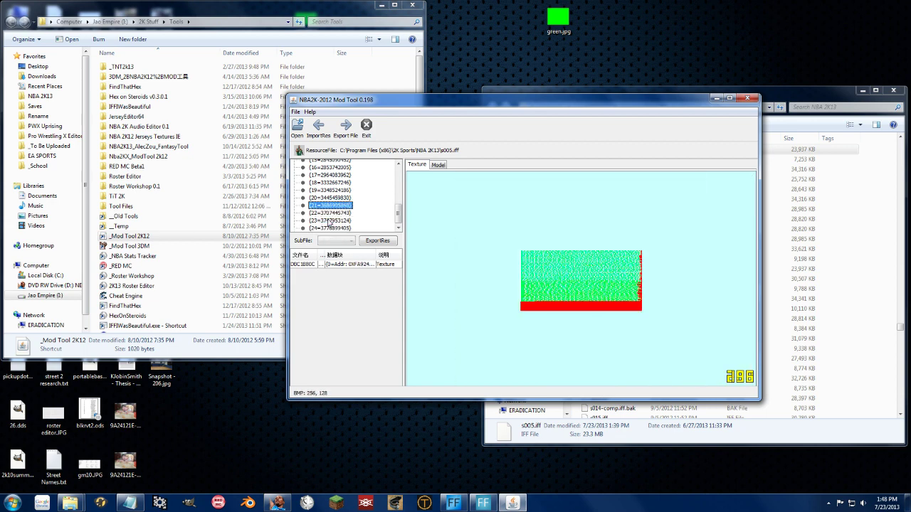
key("Down")
left_click(339, 242)
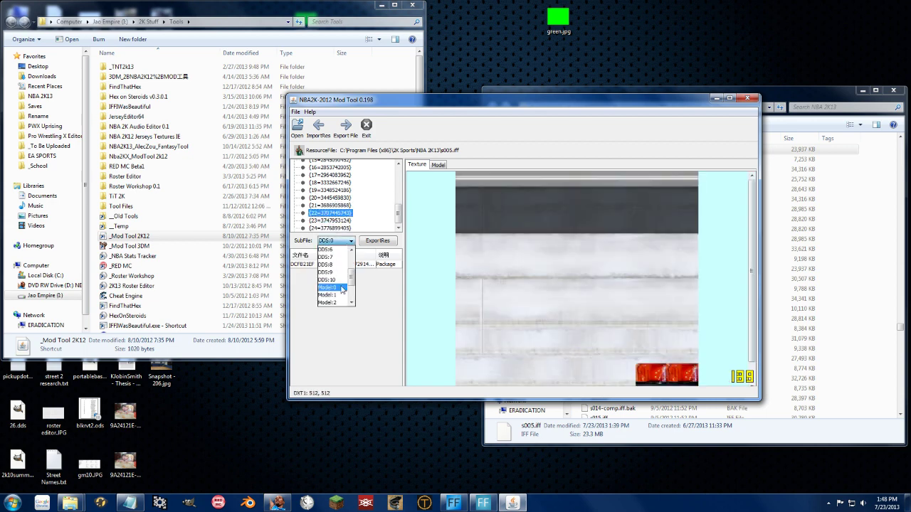
left_click(331, 288)
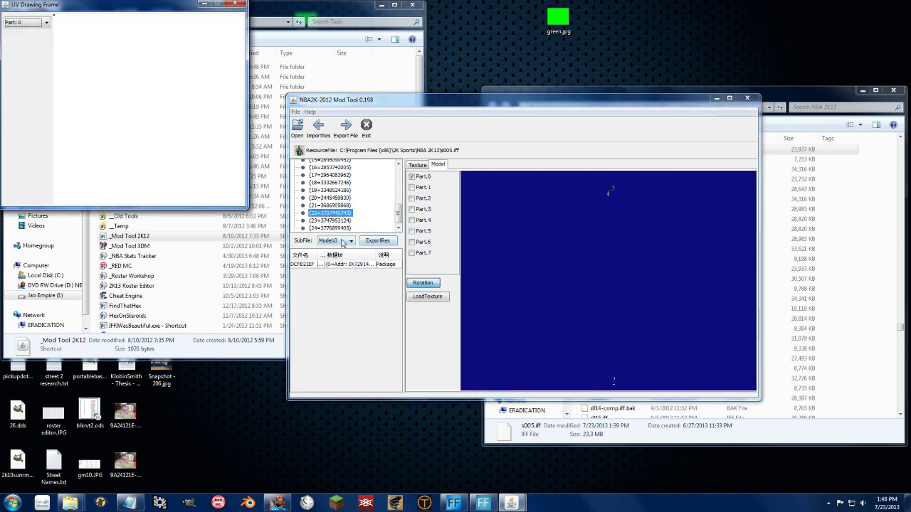
Import bbd-none.n2km from the Backboards folder inside _Temp into Model:0.
left_click(318, 128)
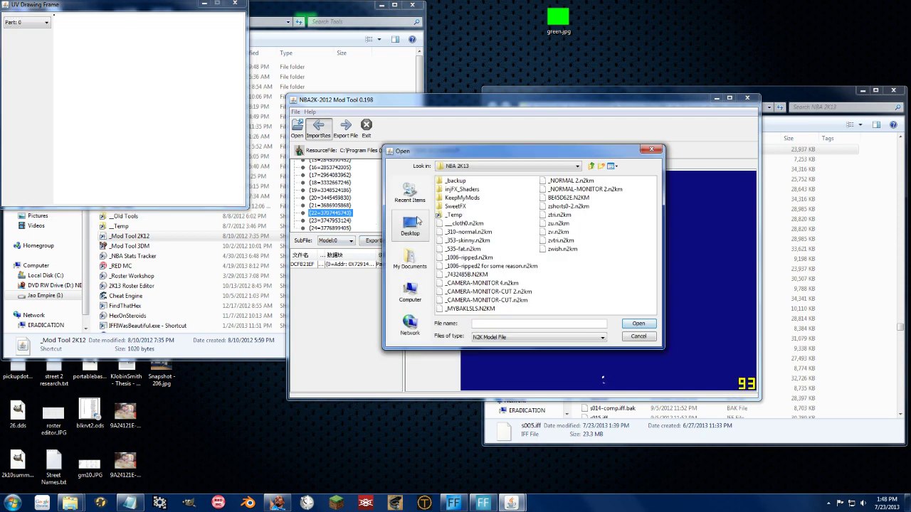
double_click(456, 215)
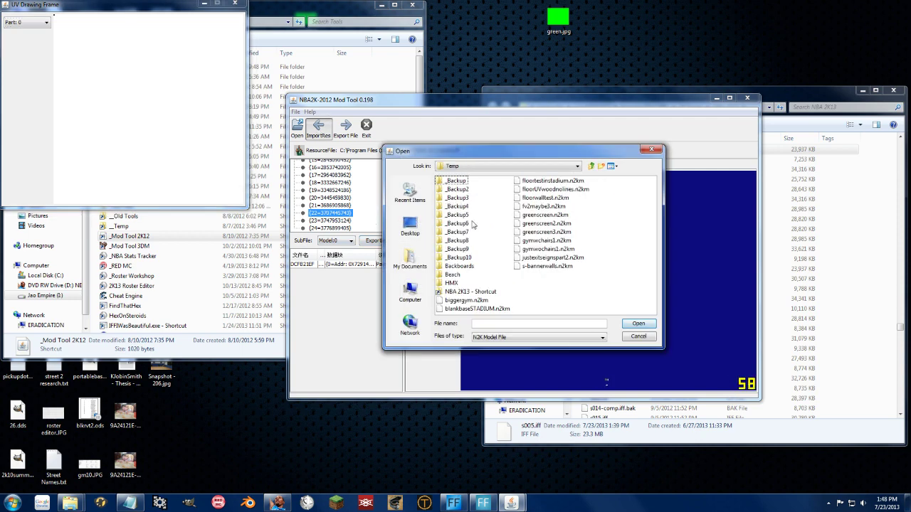
double_click(459, 266)
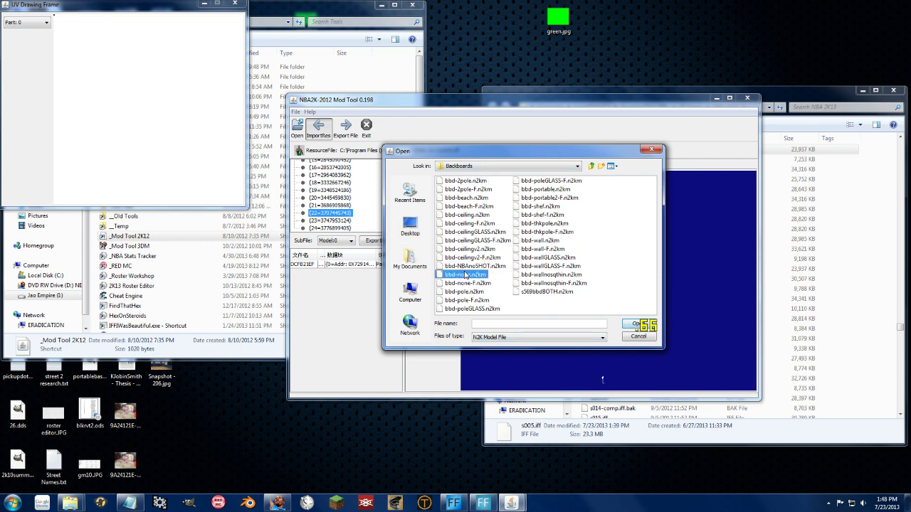
double_click(465, 275)
left_click(458, 249)
left_click(439, 269)
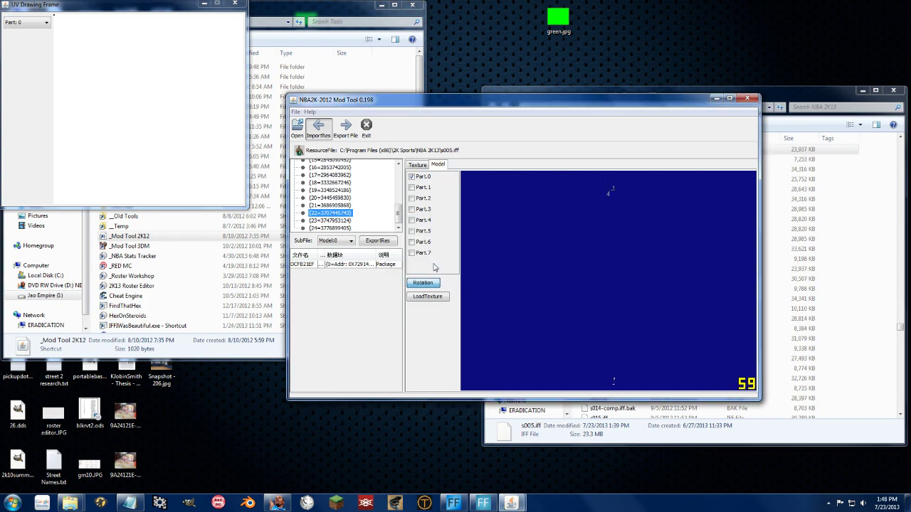
left_click(524, 259)
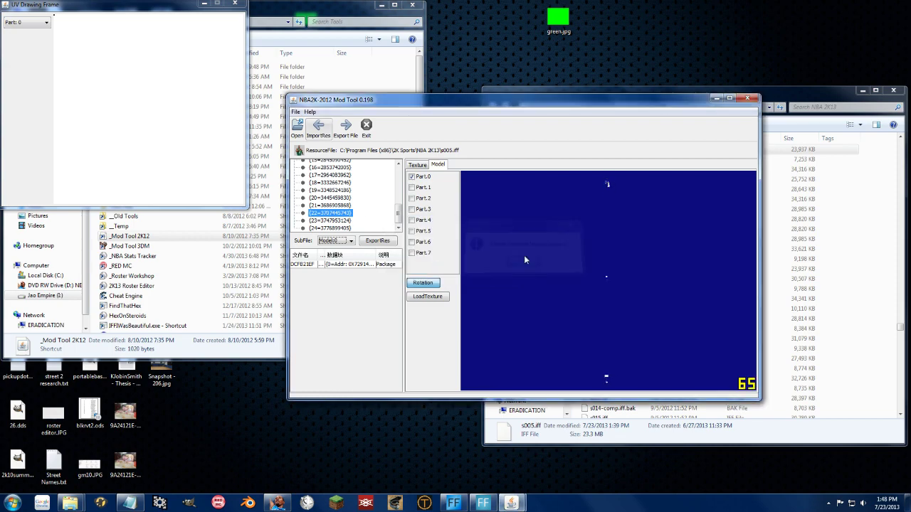
Import bbd-none-F.n2km into Model:0 using the XYZ Only import mode.
left_click(319, 128)
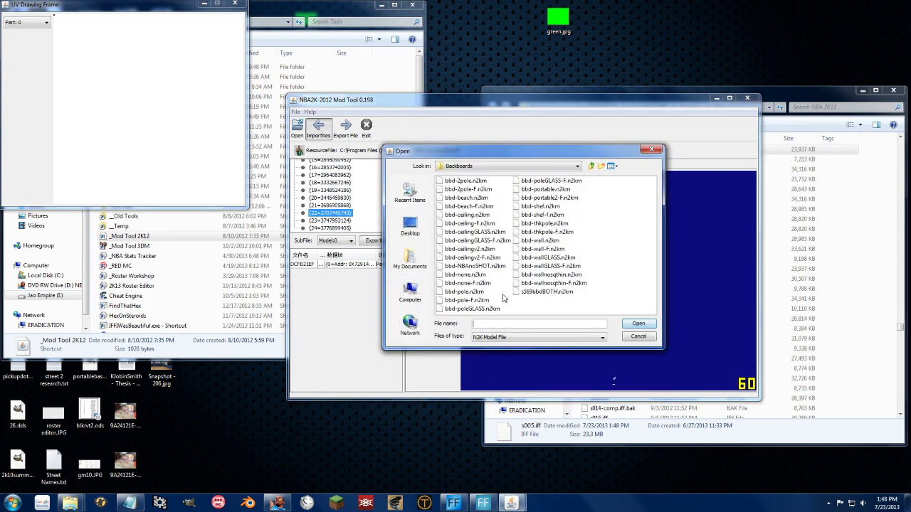
left_click(635, 324)
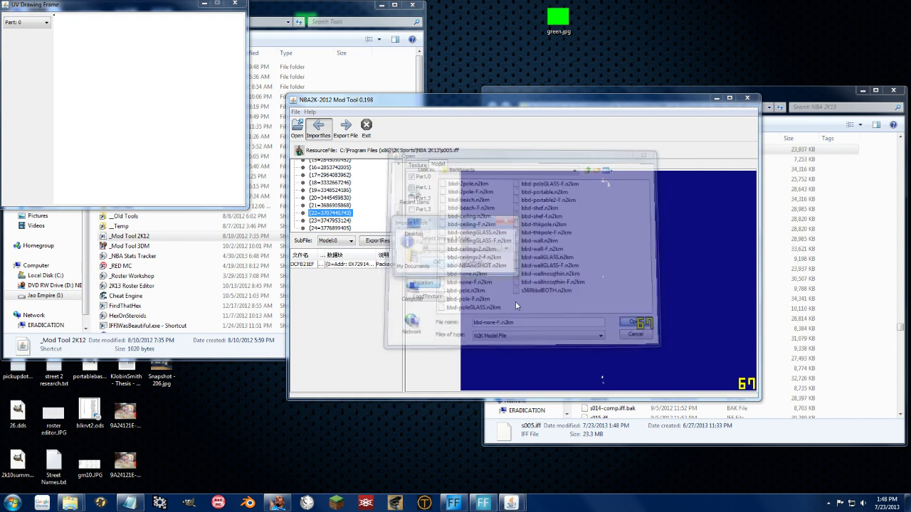
left_click(437, 248)
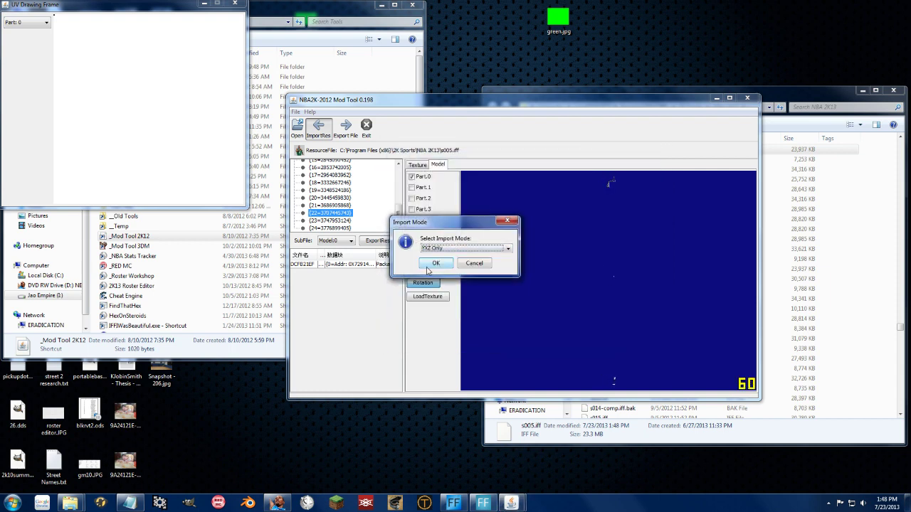
left_click(431, 265)
left_click(521, 286)
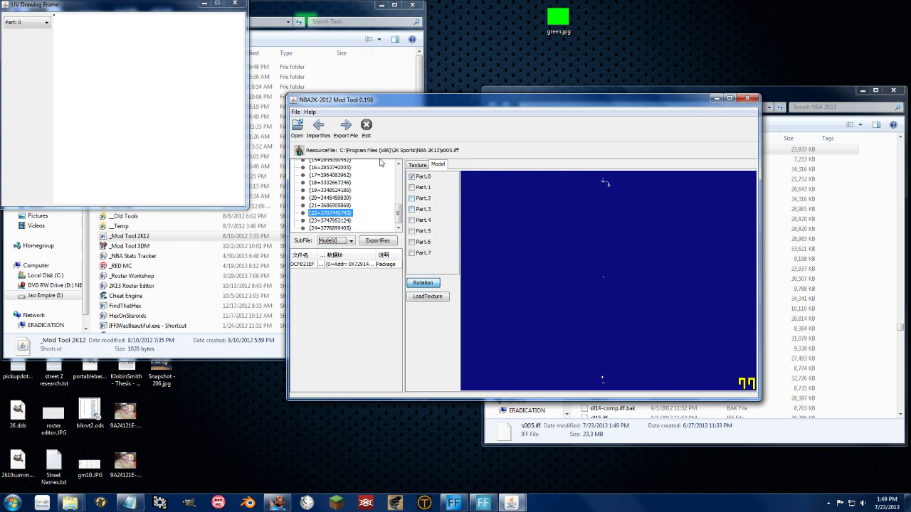
Exit the Mod Tool and close the Tools folder.
left_click(367, 133)
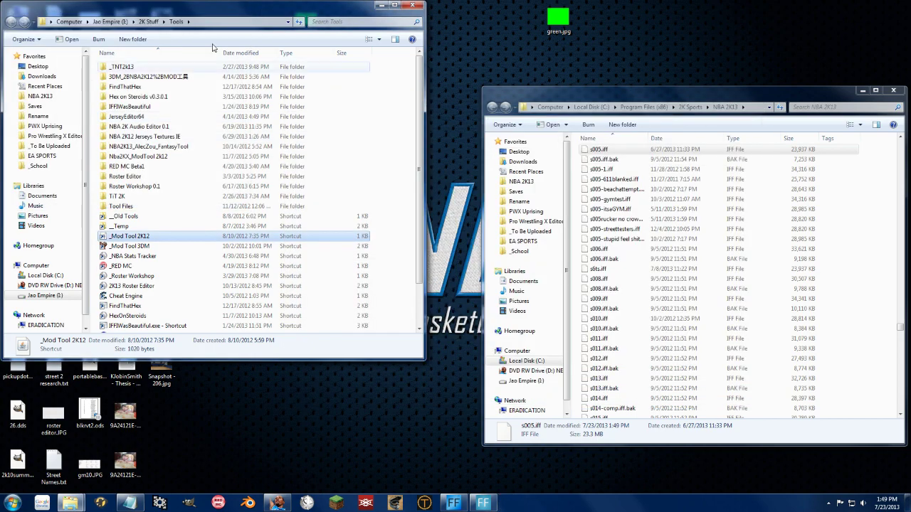
left_click(413, 6)
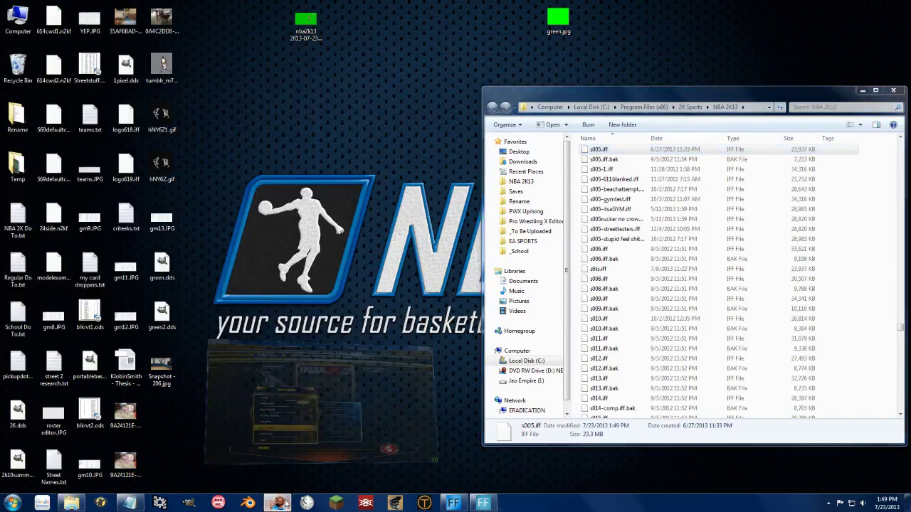
Switch to NBA 2K13 and start a Freestyle practice session from the Practice game modes.
key("Up")
key("Up")
key("Return")
key("Up")
key("Up")
key("Up")
key("Up")
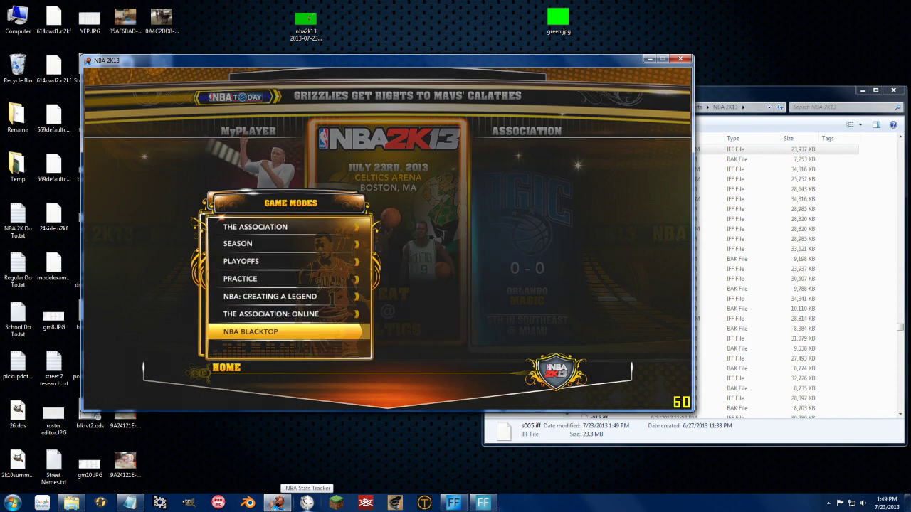
key("Return")
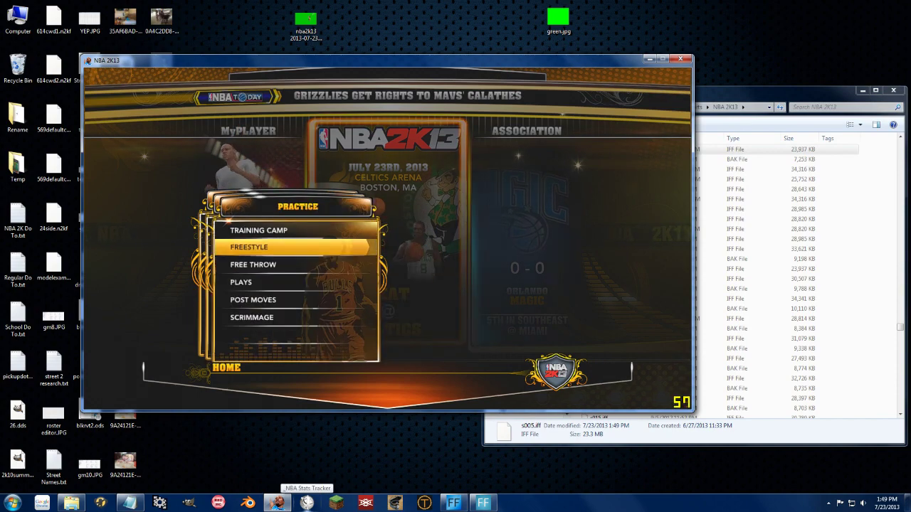
key("Return")
key("Return")
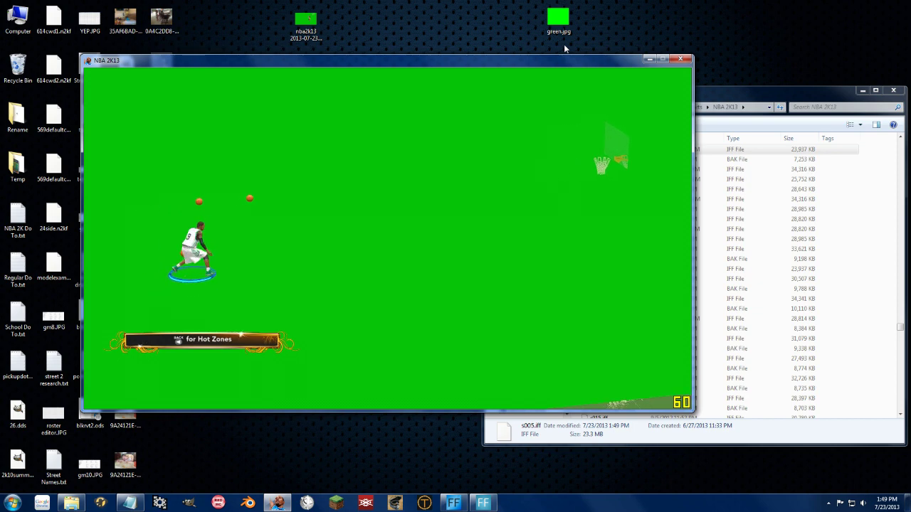
Examine the player against the green screen in instant replay with the Freefly Camera panel hidden, and exit the replay.
key("Escape")
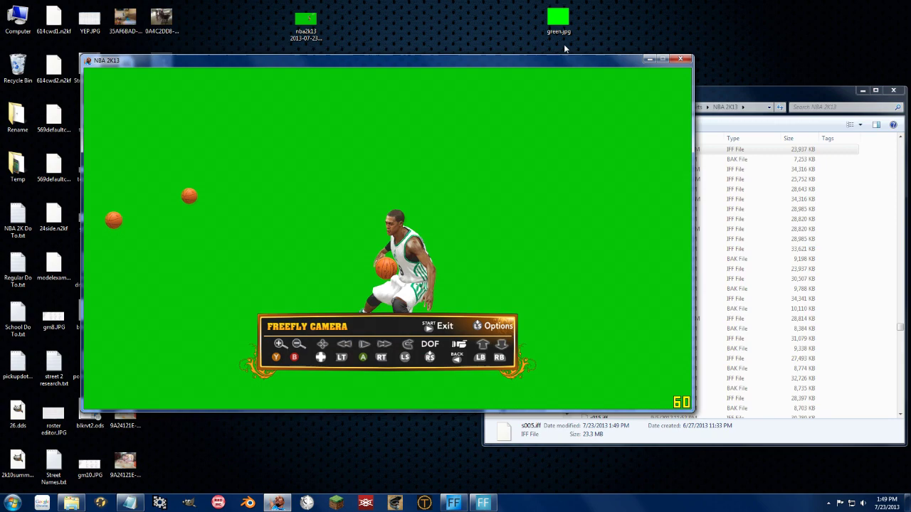
key("BackSpace")
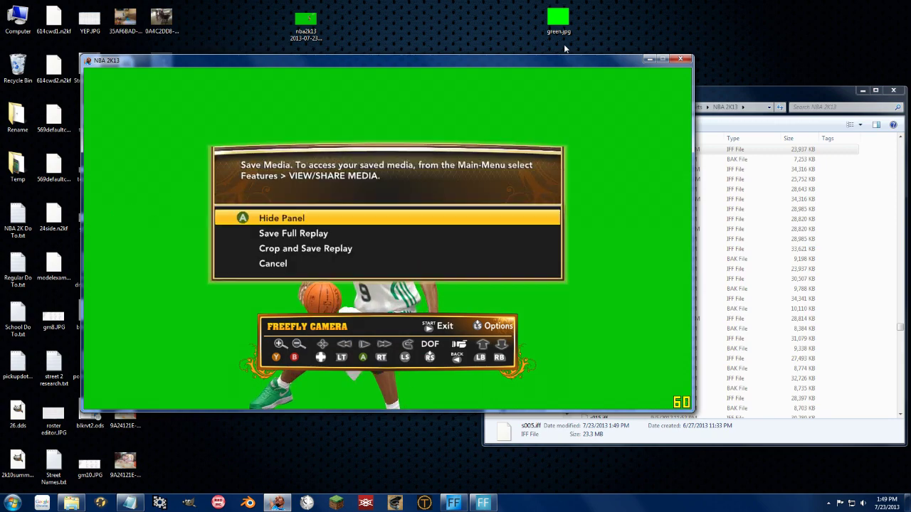
key("Return")
key("Escape")
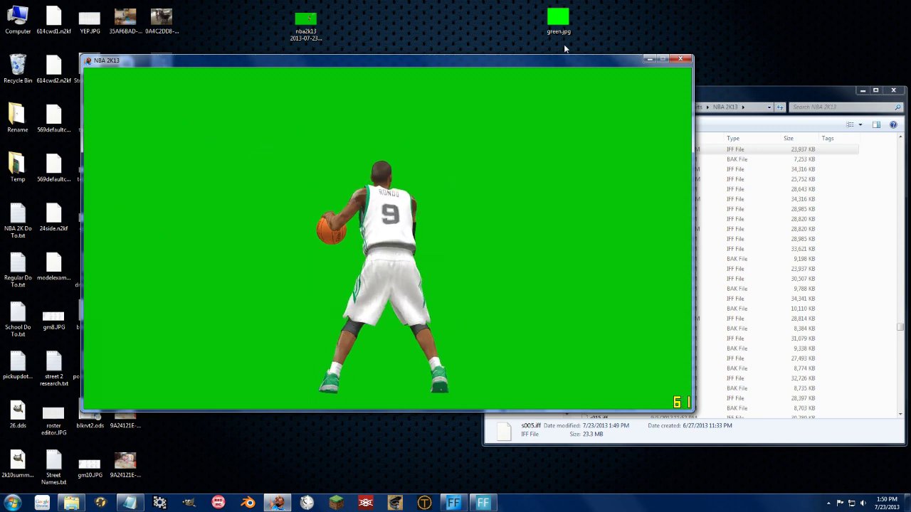
key("Escape")
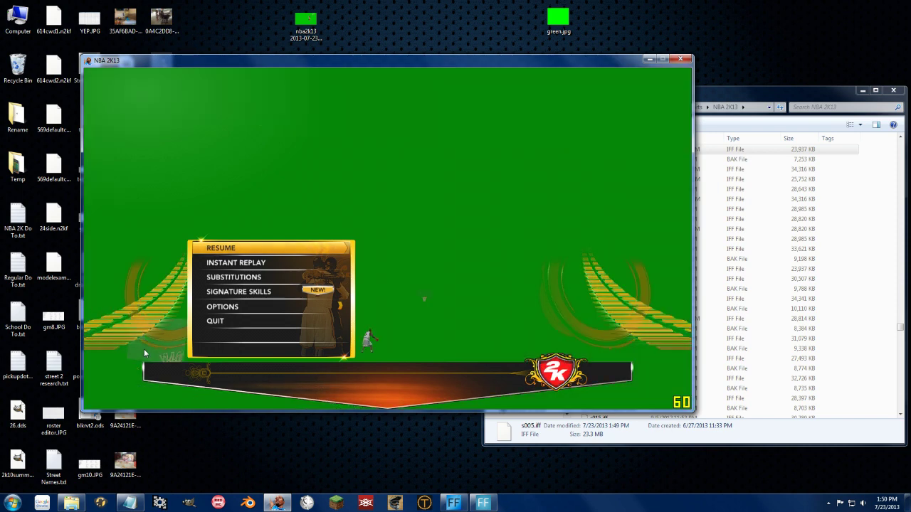
Resume the freestyle practice to view the hoop in play, and close the NBA 2K13 window.
key("Up")
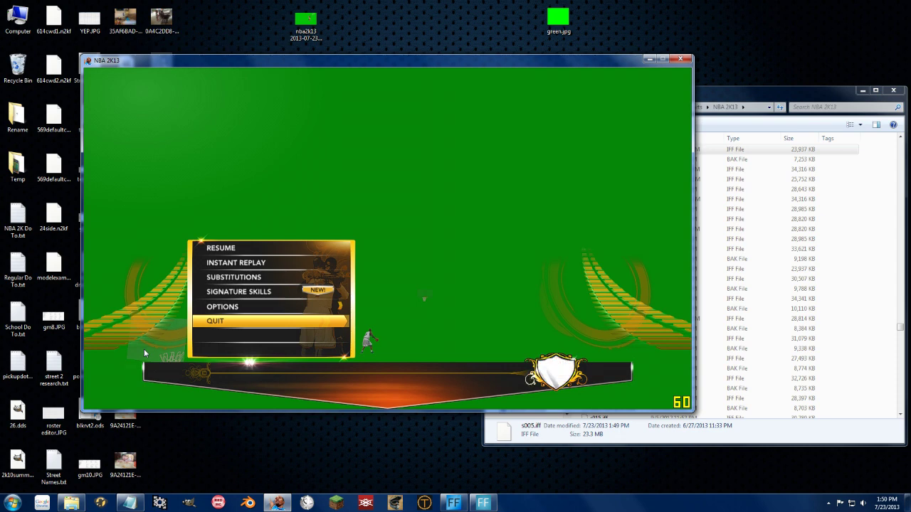
key("Down")
key("Return")
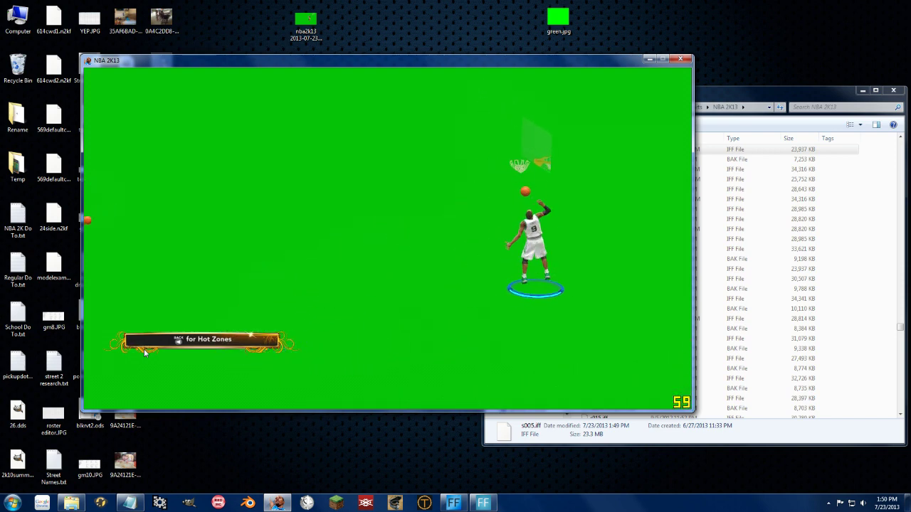
key("Escape")
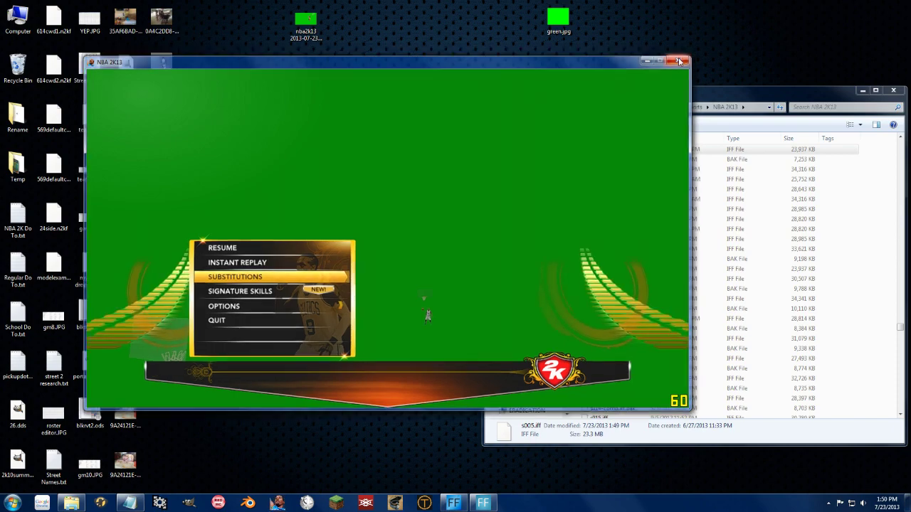
left_click(679, 61)
Delete the modified s005.iff from the NBA 2K13 folder.
left_click(603, 150)
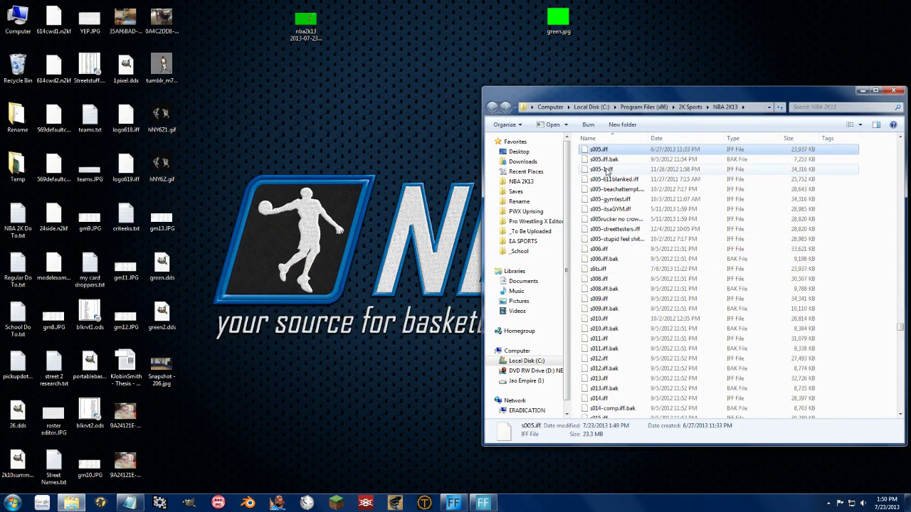
key("Delete")
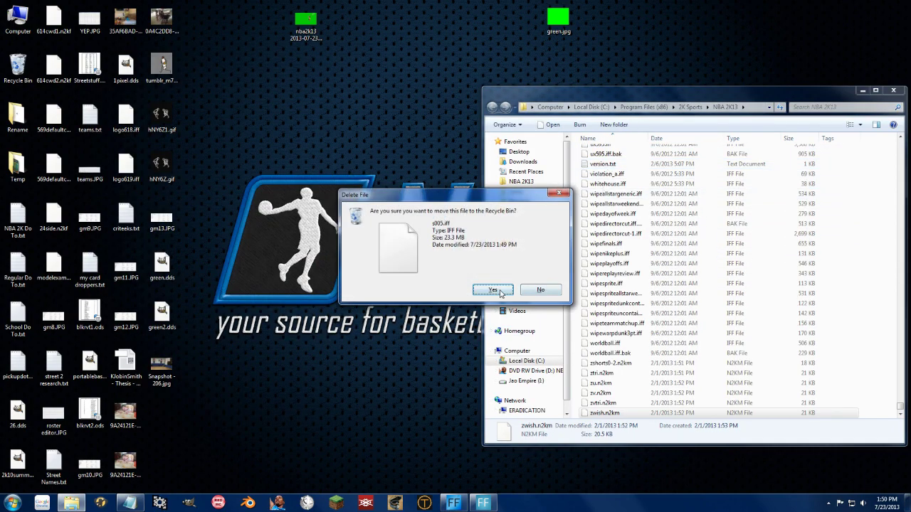
left_click(492, 290)
Rename s005 - Copy (2).iff to s005.iff in the NBA 2K13 folder.
type("s005")
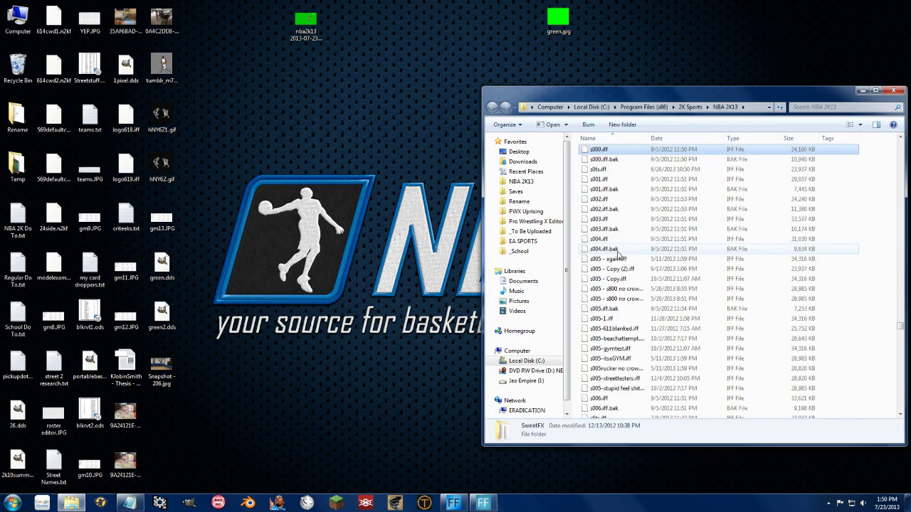
left_click(616, 270)
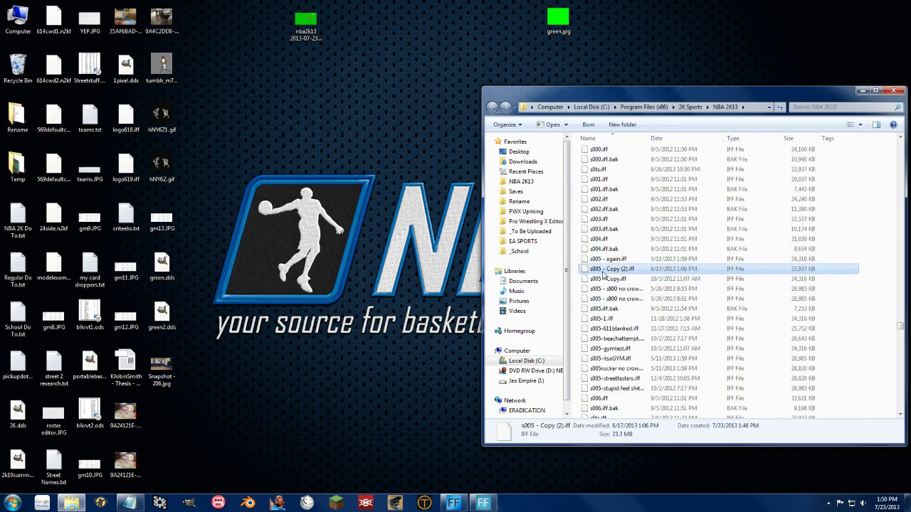
key("Return")
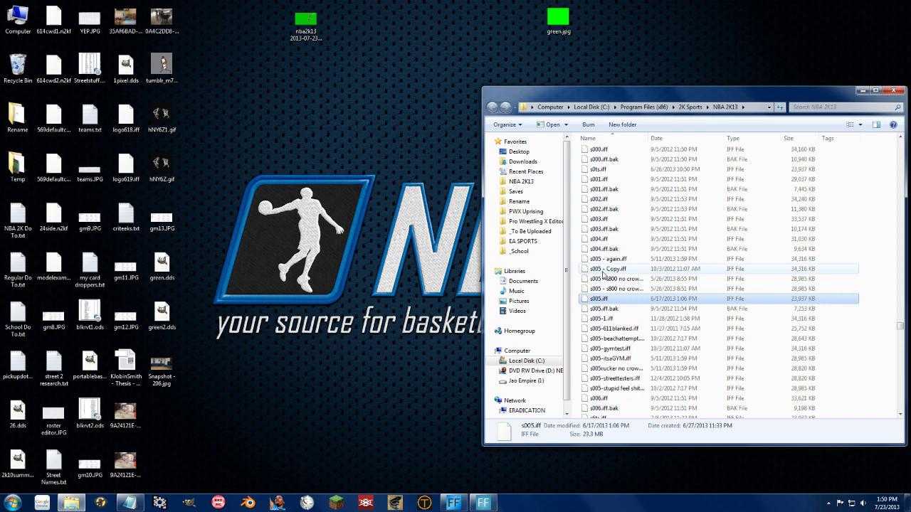